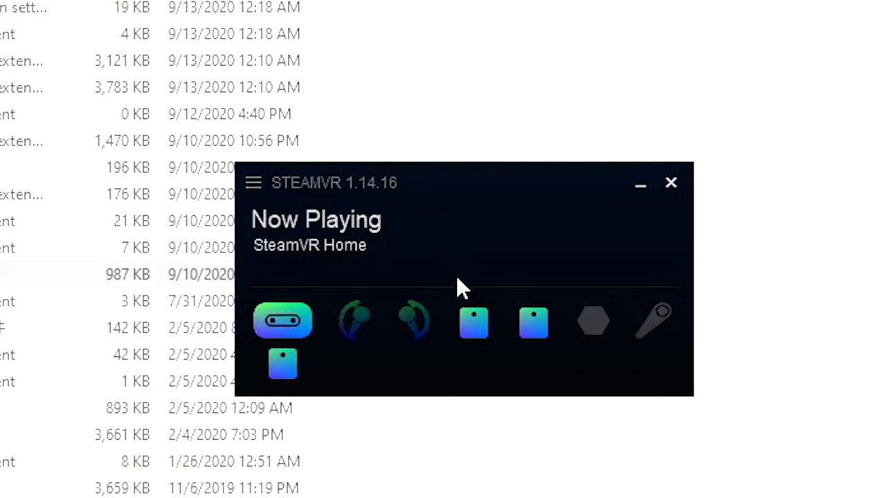
pyautogui.moveTo(474, 305)
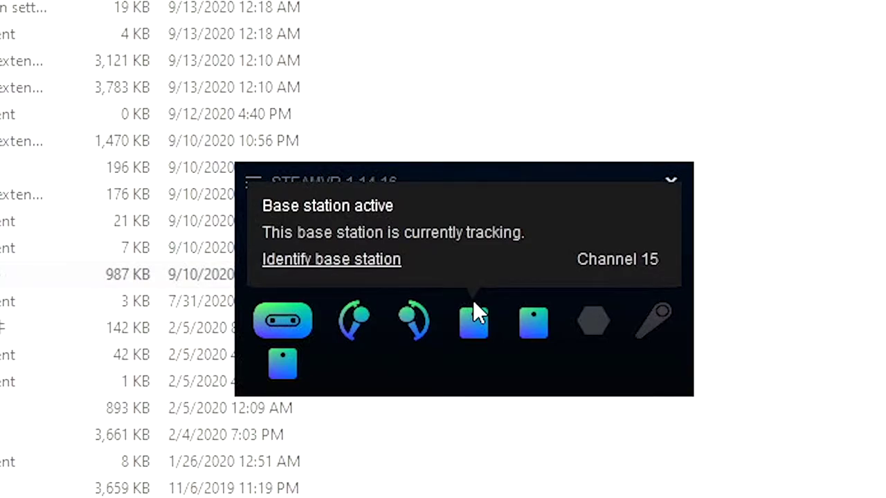
pyautogui.moveTo(371, 329)
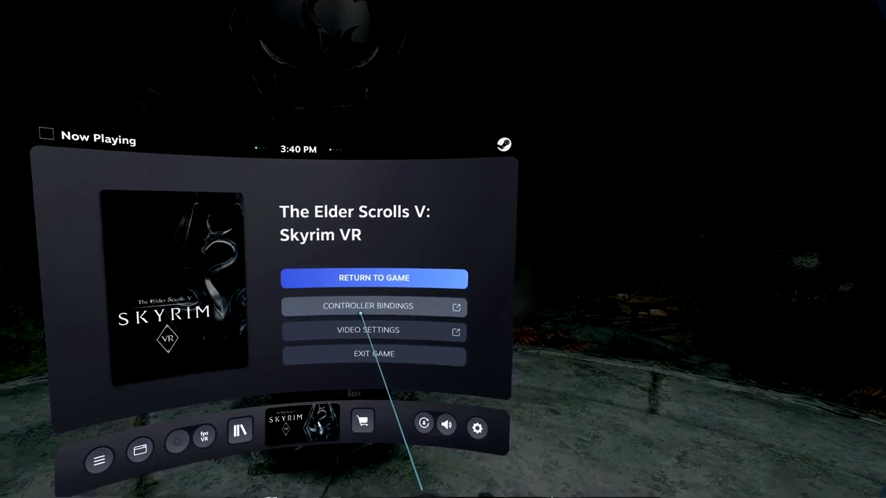
# Step: Go through Controller Bindings and Choose Another to reach The Elder Scrolls V: Skyrim VR's Change Bindings page
pyautogui.click(355, 307)
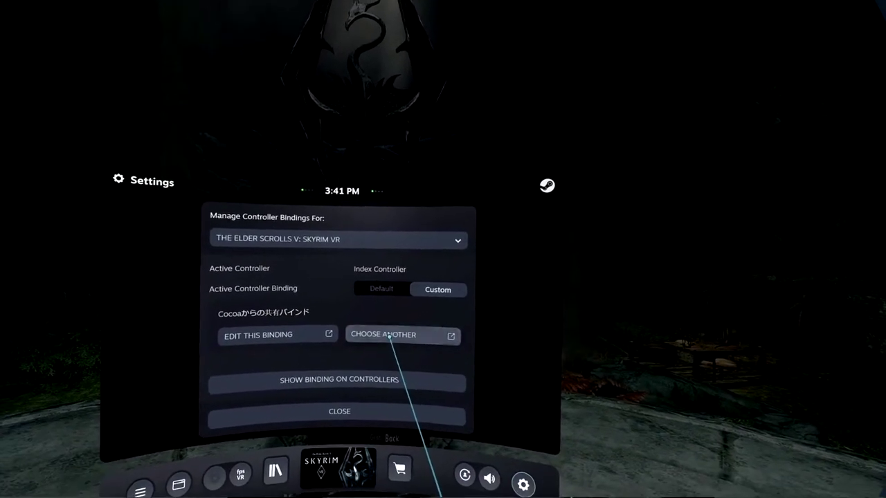
pyautogui.click(392, 335)
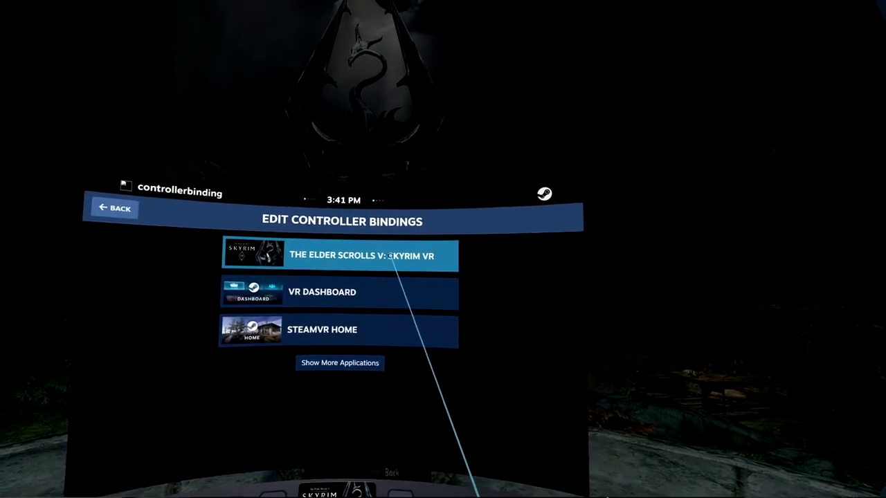
pyautogui.click(333, 264)
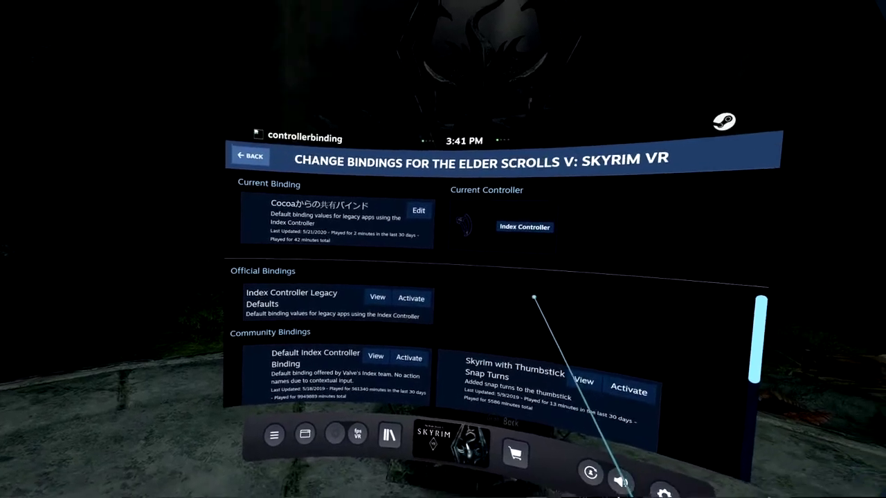
# Step: Browse Skyrim VR's official and community bindings, such as Skyrim with Thumbstick Snap Turns, without switching
pyautogui.scroll(-5, 533, 318)
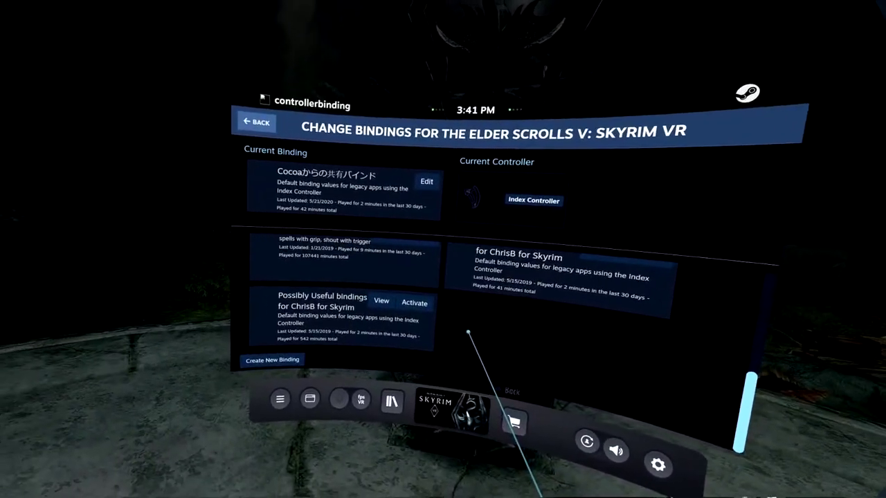
pyautogui.scroll(5, 412, 336)
pyautogui.scroll(2, 321, 348)
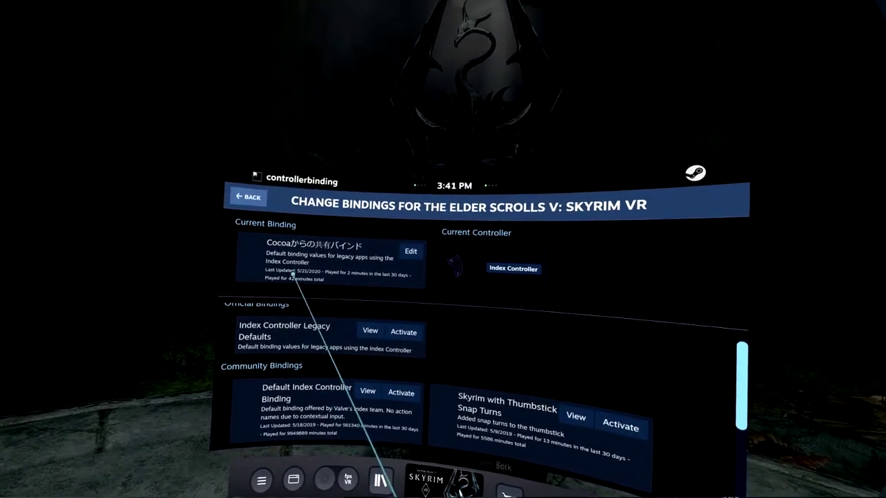
pyautogui.scroll(-3, 253, 334)
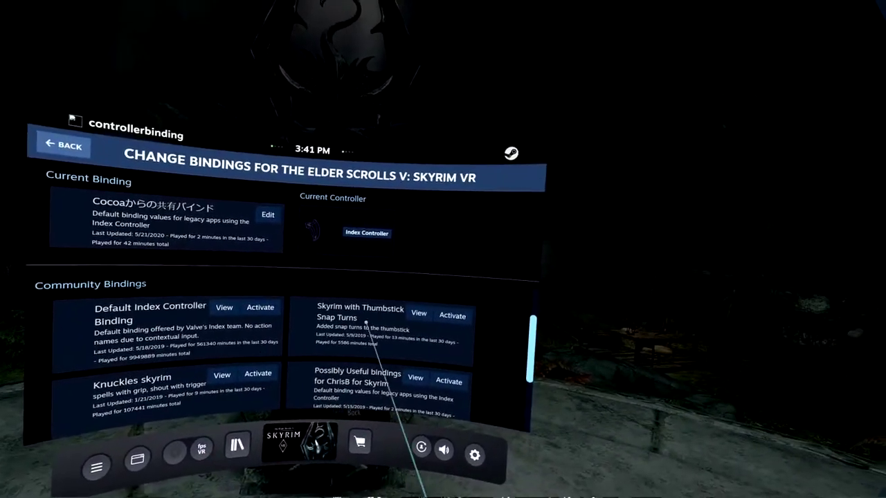
pyautogui.scroll(-3, 443, 364)
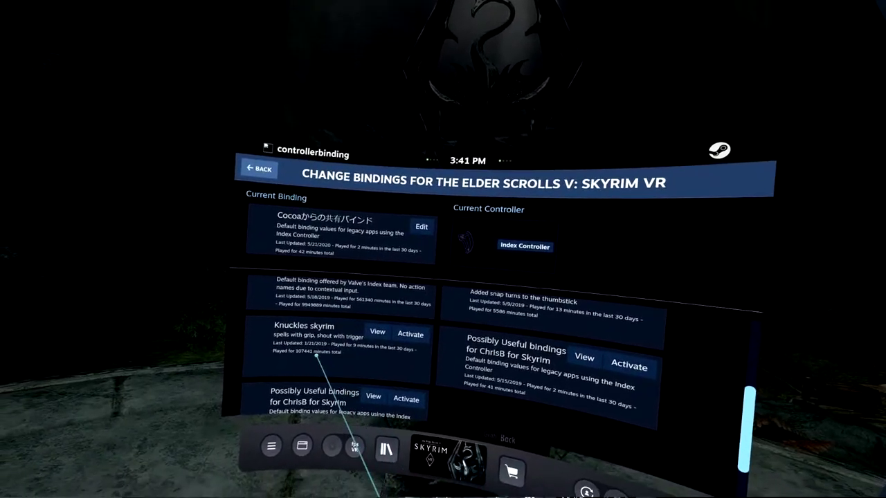
pyautogui.scroll(-3, 194, 349)
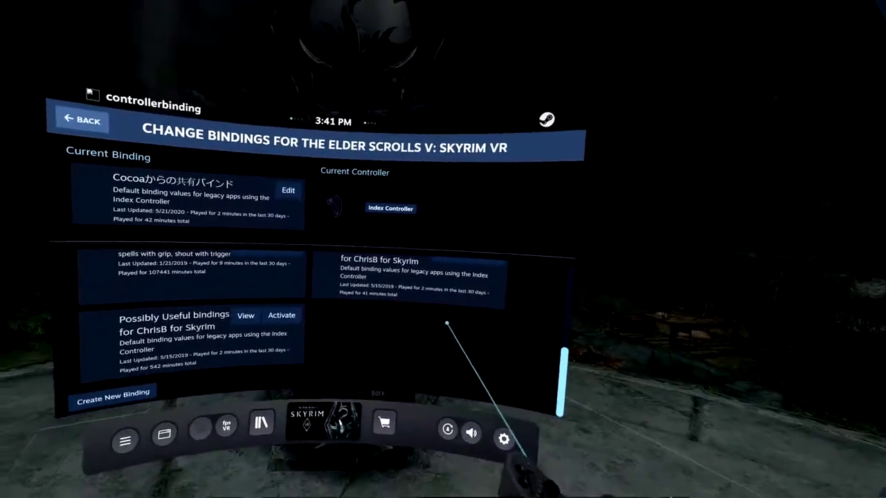
pyautogui.scroll(5, 393, 339)
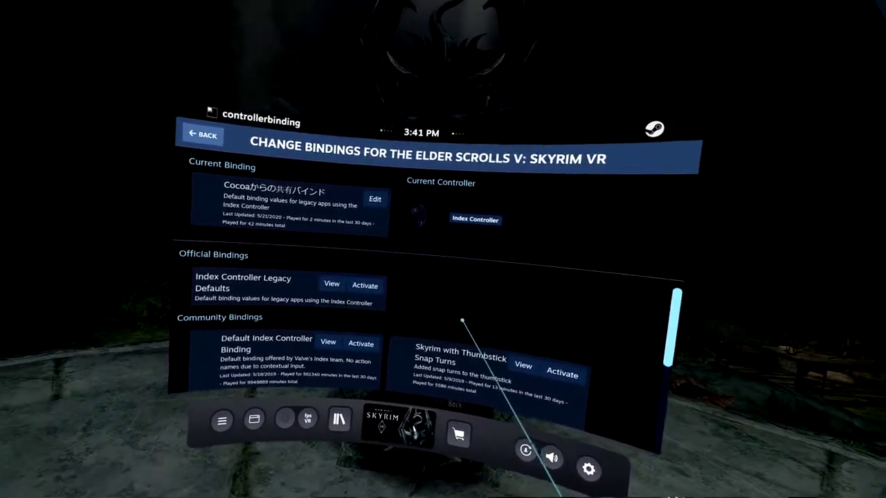
pyautogui.scroll(-5, 485, 357)
pyautogui.scroll(-2, 459, 375)
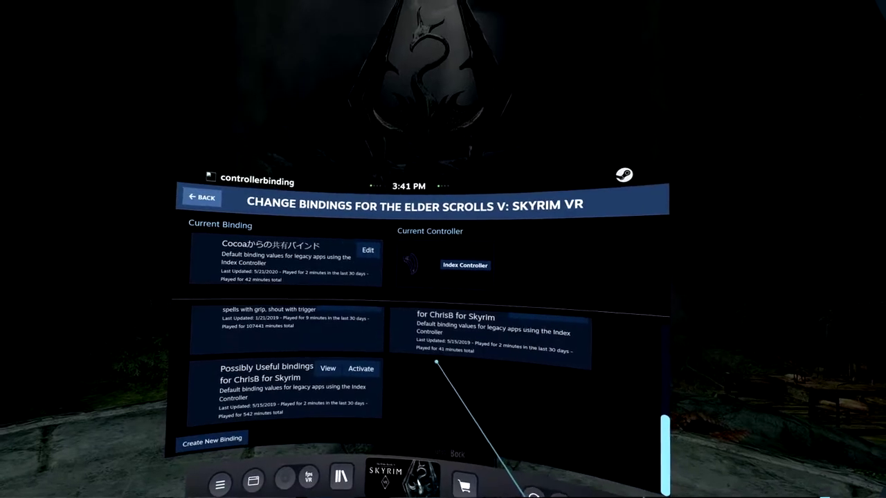
pyautogui.scroll(5, 415, 337)
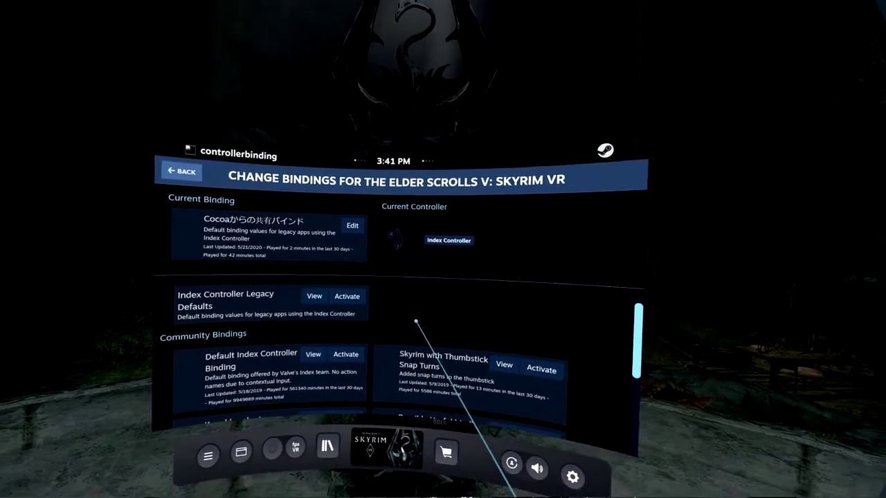
pyautogui.scroll(-5, 419, 305)
pyautogui.scroll(5, 419, 319)
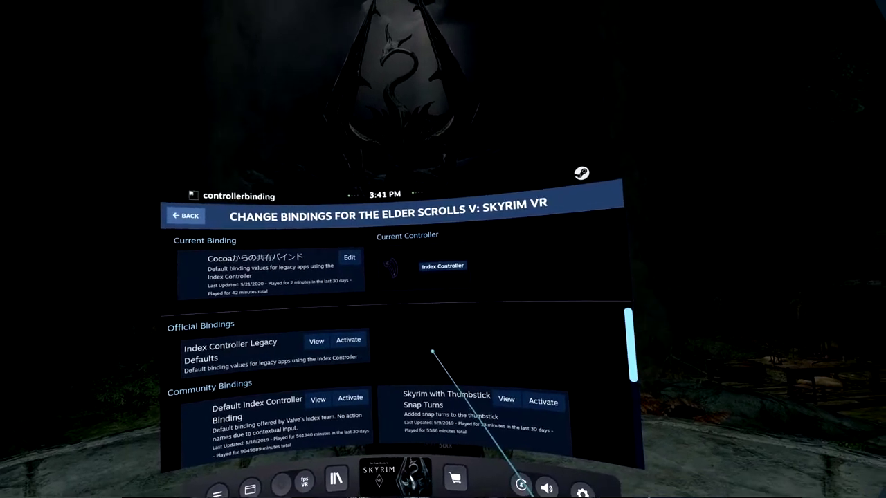
pyautogui.scroll(-5, 450, 354)
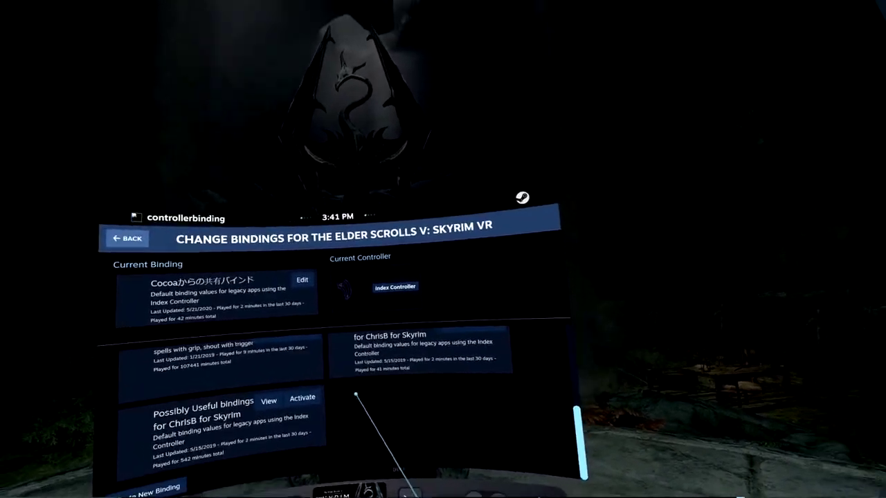
# Step: Close the SteamVR dashboard and move down the Skyrim main menu toward Quit
pyautogui.press('Escape')
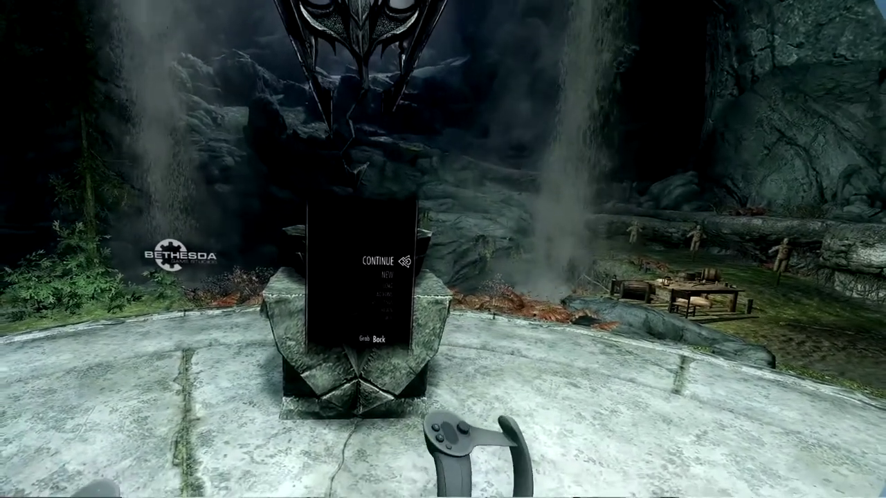
pyautogui.press('Down')
pyautogui.press('Down')
pyautogui.press('Down')
pyautogui.press('Down')
pyautogui.press('Down')
pyautogui.press('Down')
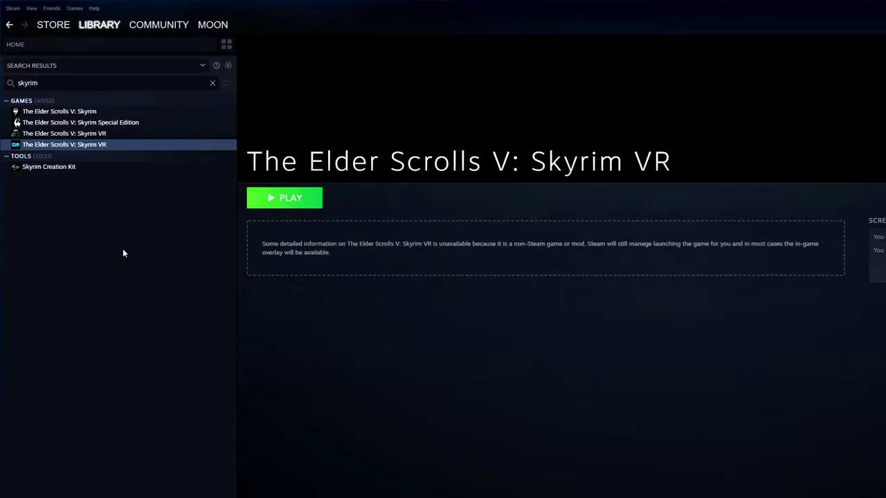
# Step: Launch the non-Steam Skyrim VR shortcut, dismiss the Mod Organizer already-running notice, and launch again
pyautogui.click(304, 199)
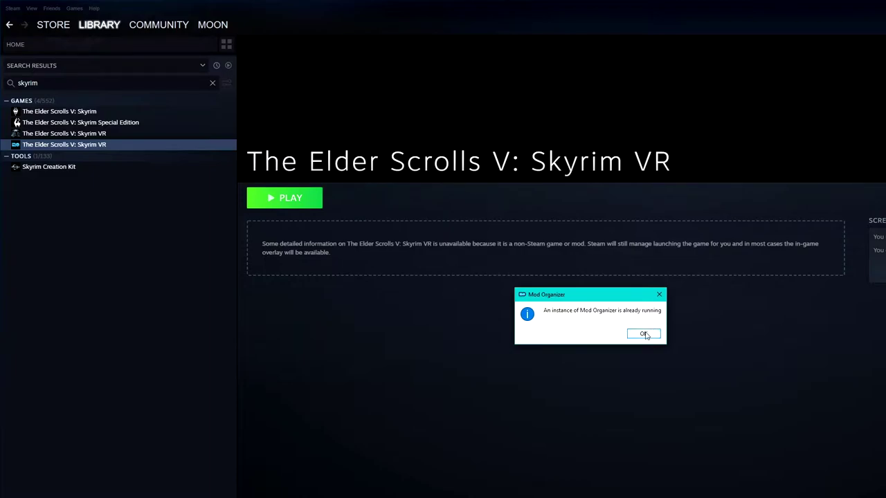
pyautogui.click(647, 334)
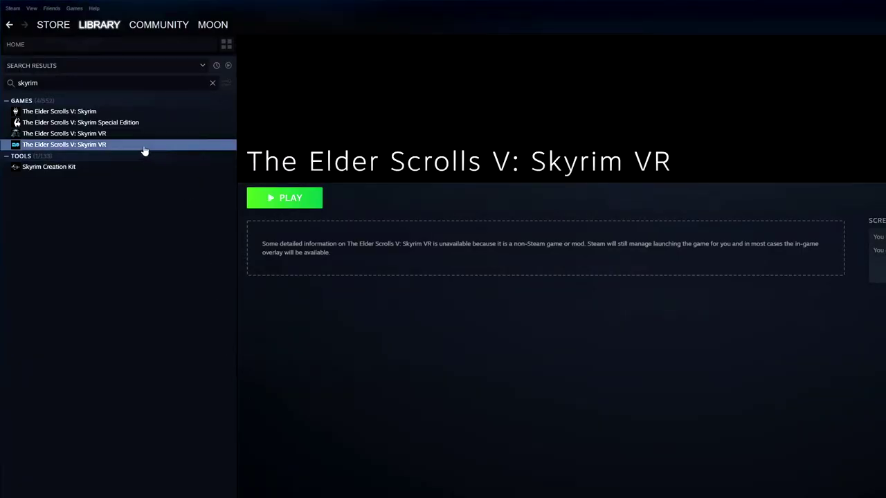
pyautogui.click(289, 202)
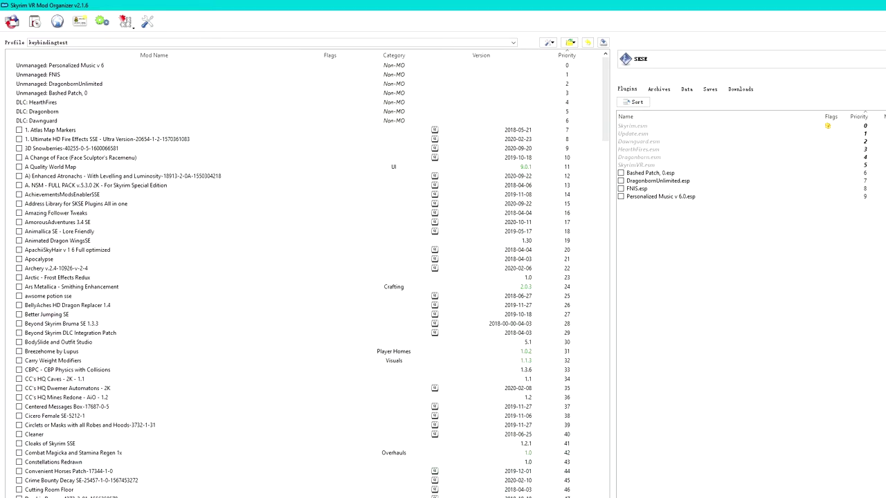
# Step: Switch from Mod Organizer 2 to Steam and open the Steam-owned Skyrim VR library entry
pyautogui.hotkey('alt', 'Tab')
pyautogui.click(118, 134)
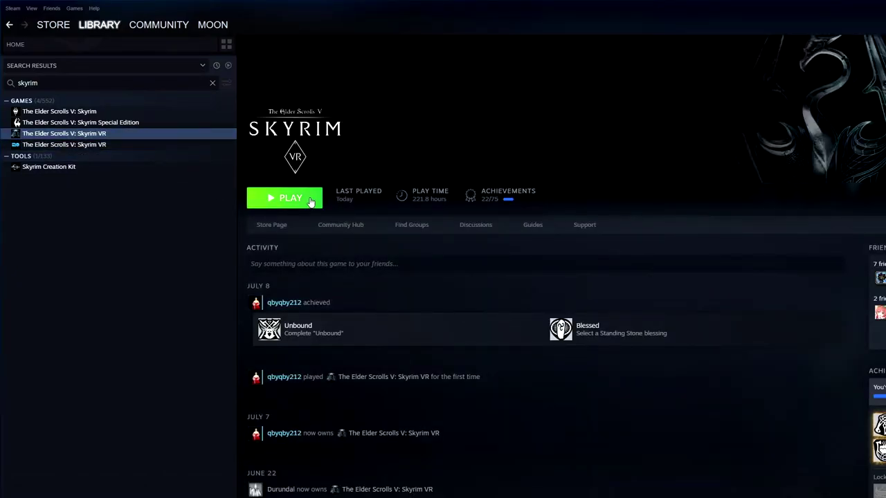
# Step: Start the Steam copy of Skyrim VR with PLAY on its library page
pyautogui.click(311, 201)
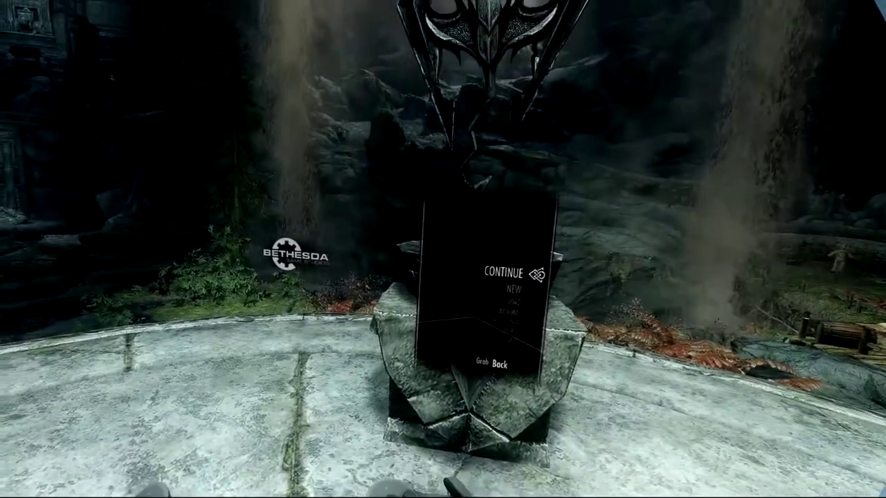
# Step: Scroll the Skyrim VR Change Bindings list, showing only old community profiles like Knuckles skyrim
pyautogui.scroll(-5, 378, 314)
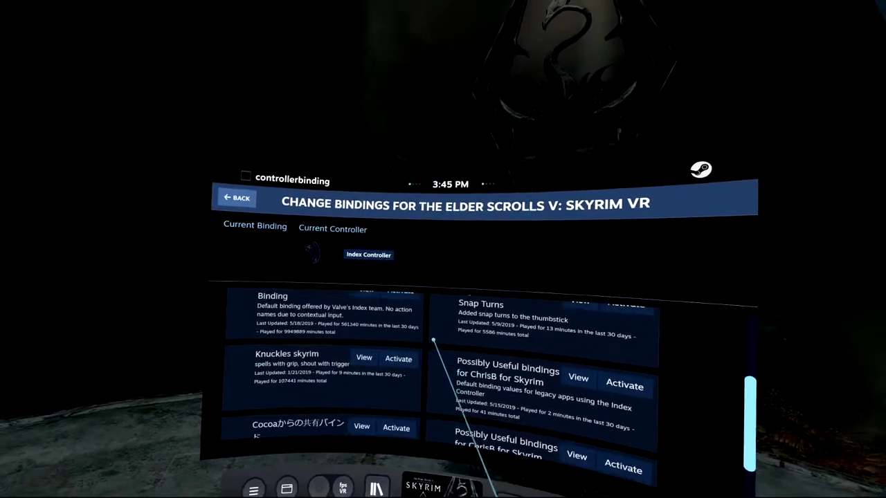
pyautogui.scroll(5, 408, 325)
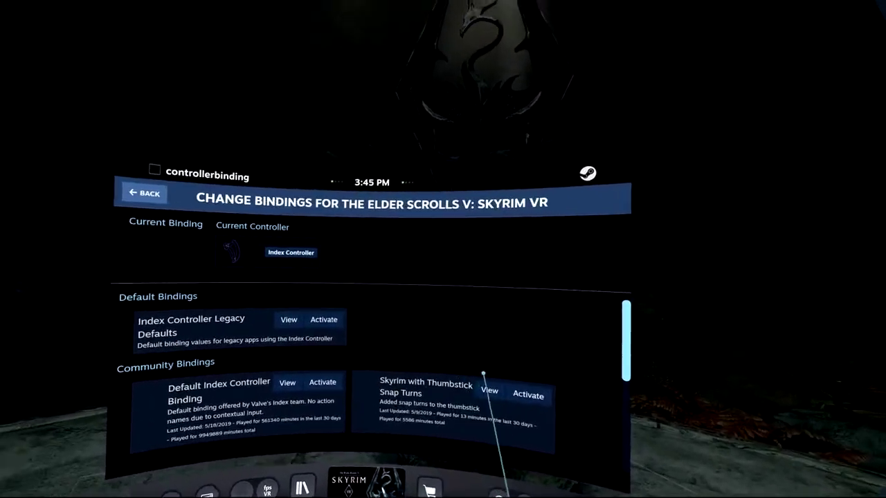
pyautogui.scroll(-10, 509, 374)
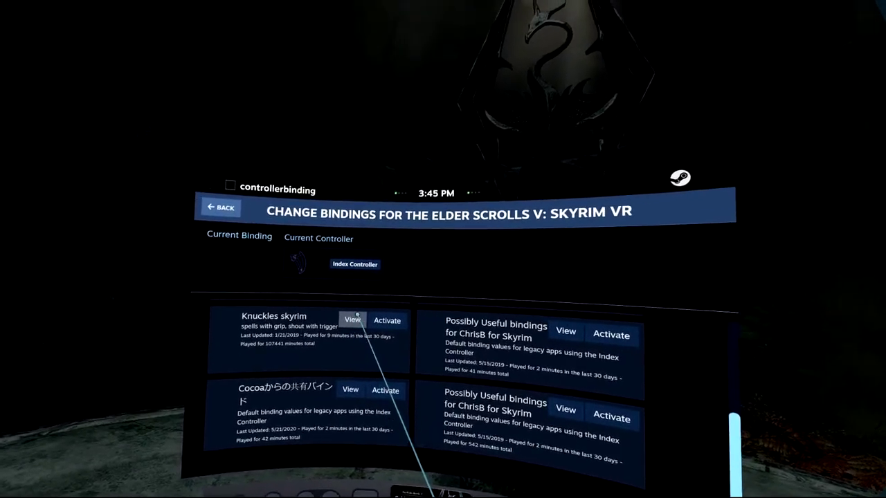
pyautogui.scroll(3, 357, 315)
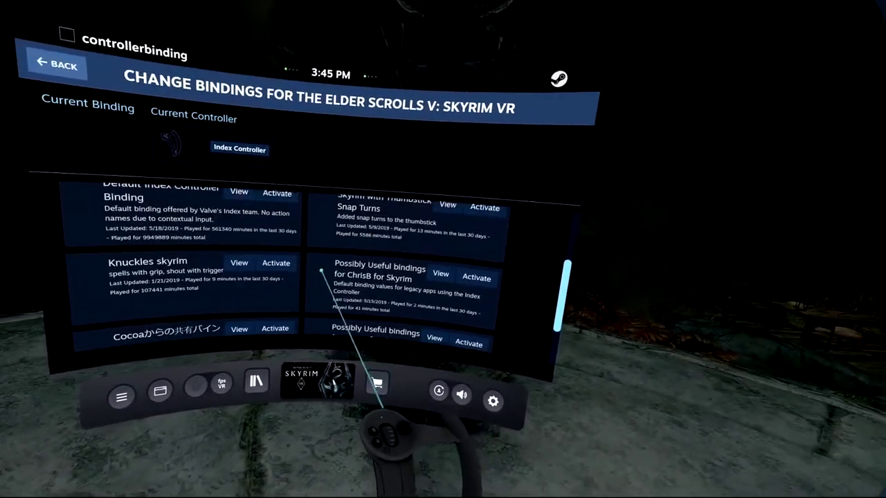
pyautogui.scroll(3, 322, 272)
pyautogui.scroll(2, 397, 349)
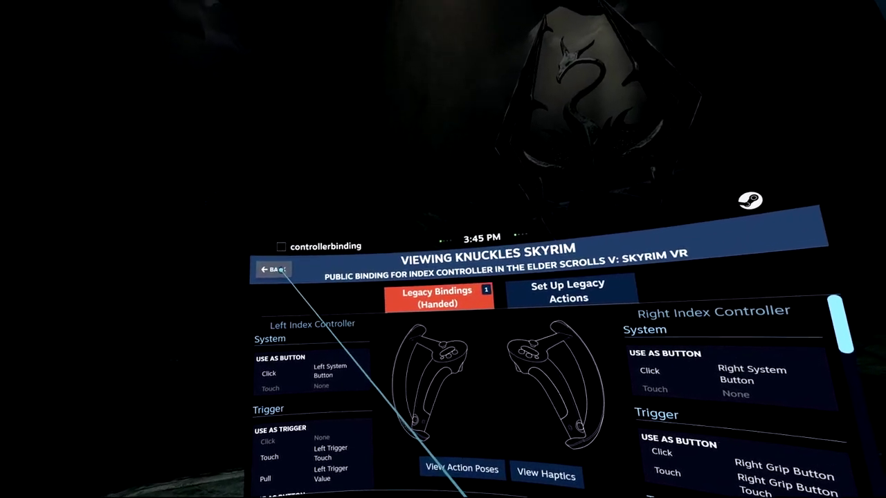
# Step: Return to the Skyrim VR bindings list and scroll Community Bindings to VRIK Index Controller Bindings V2.1.0
pyautogui.click(272, 269)
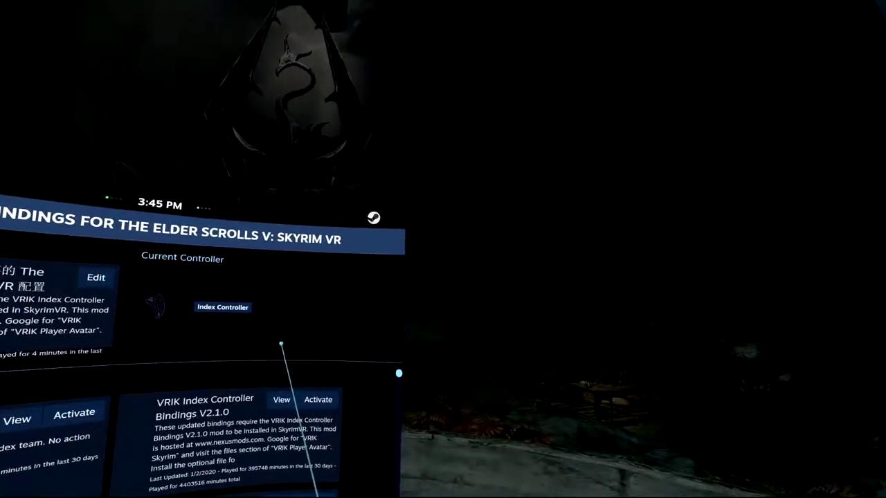
pyautogui.scroll(-2, 281, 343)
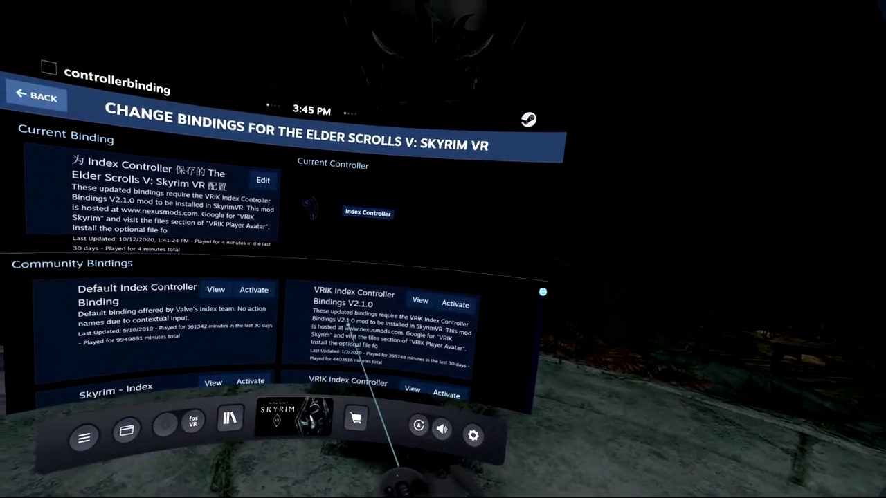
pyautogui.scroll(-5, 341, 334)
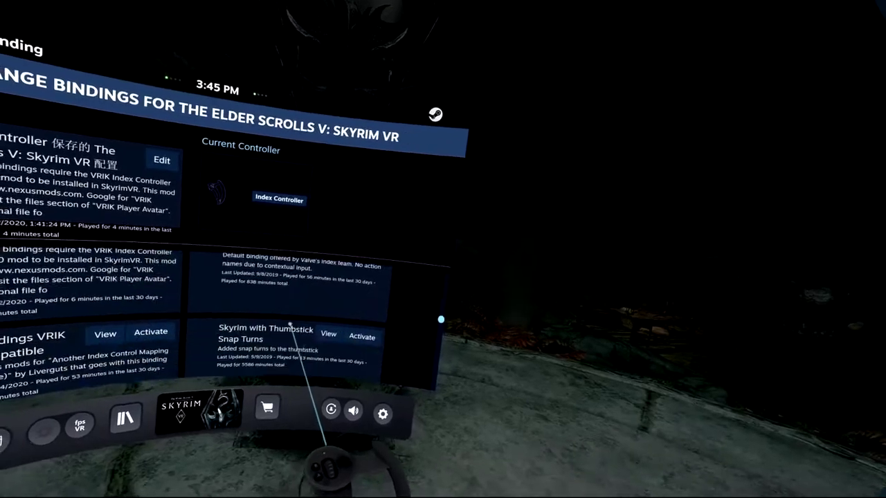
pyautogui.scroll(-5, 409, 372)
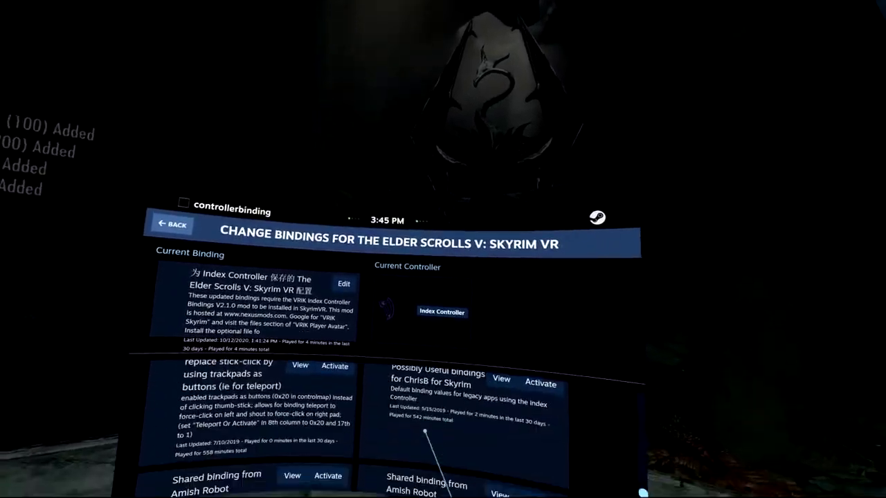
pyautogui.scroll(-5, 409, 371)
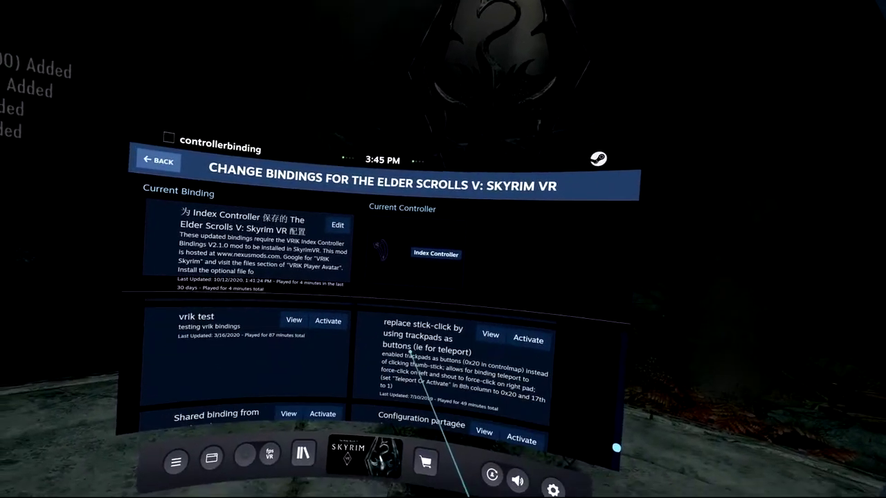
pyautogui.scroll(-3, 429, 360)
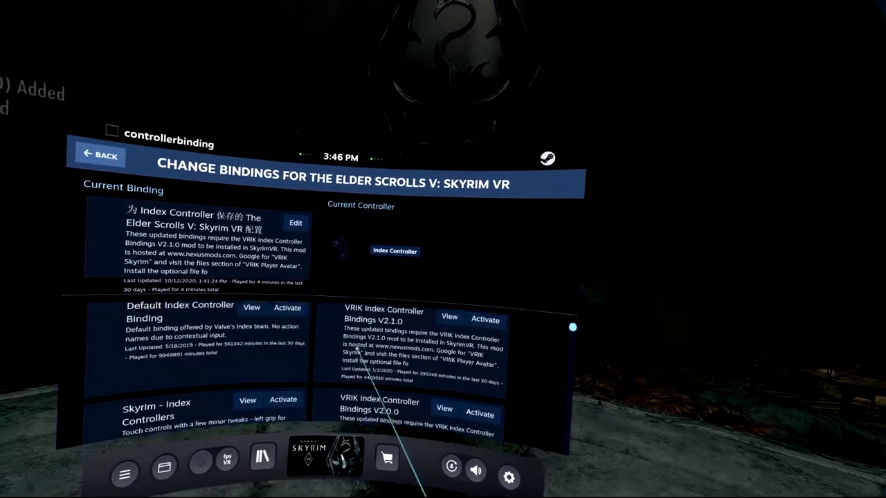
pyautogui.scroll(1, 356, 349)
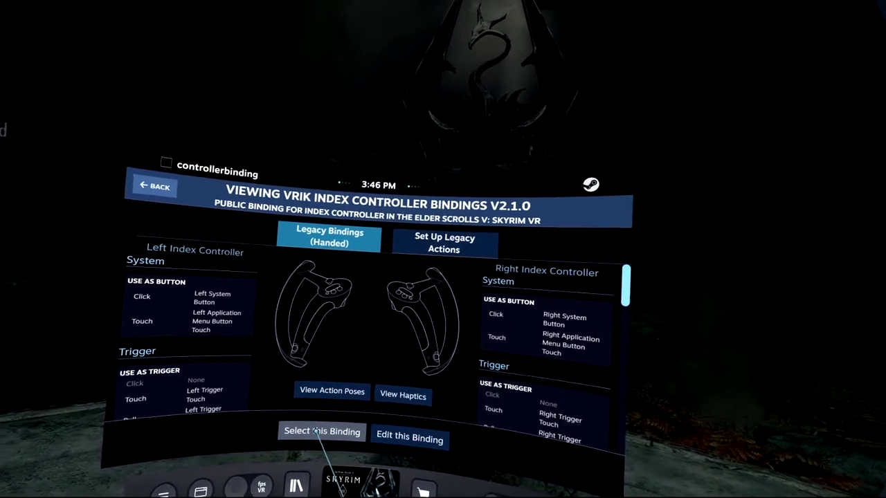
# Step: Choose Select this Binding on the VRIK Index Controller Bindings V2.1.0 details page
pyautogui.click(301, 434)
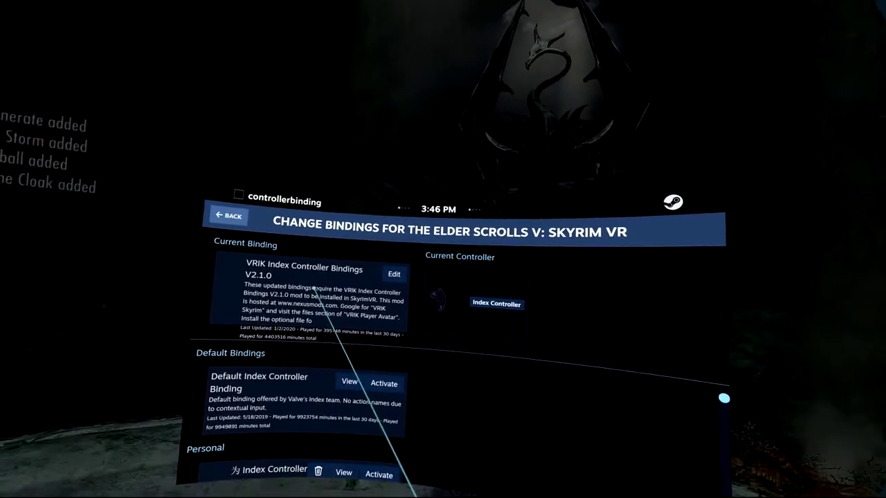
# Step: Save the current VRIK V2.1.0 binding as a personal Index Controller binding and go back
pyautogui.click(372, 283)
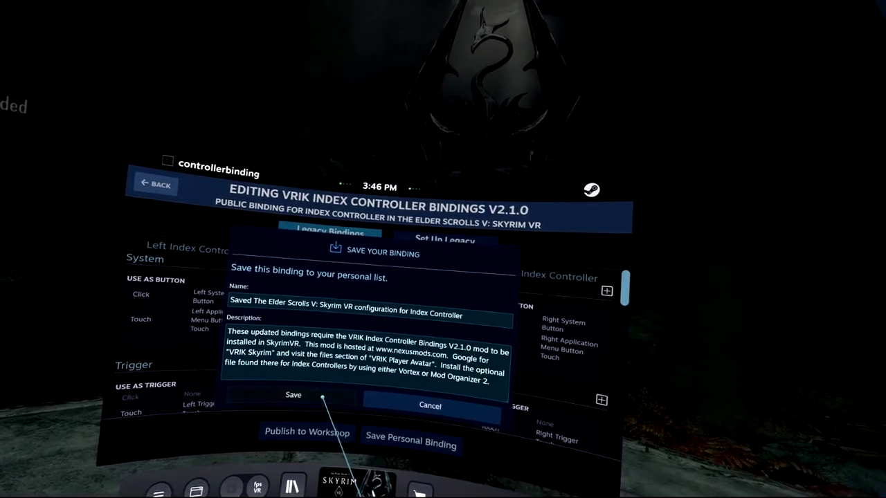
pyautogui.click(323, 397)
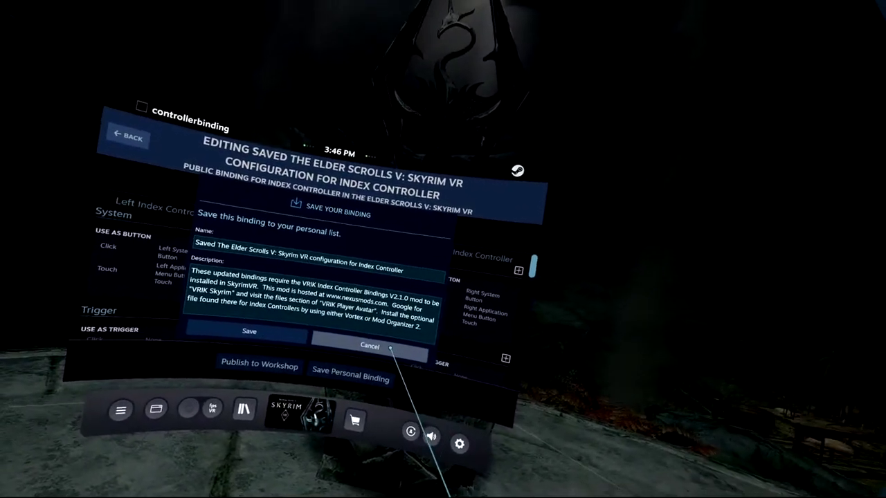
pyautogui.click(390, 348)
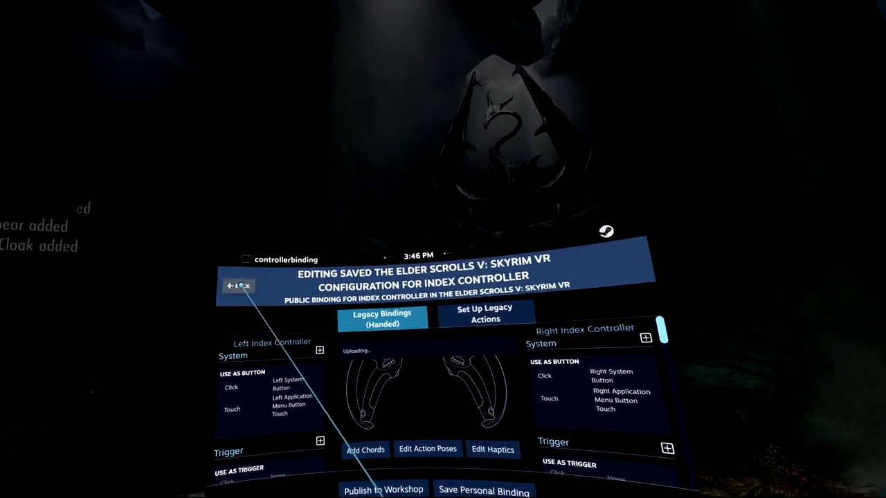
pyautogui.click(299, 312)
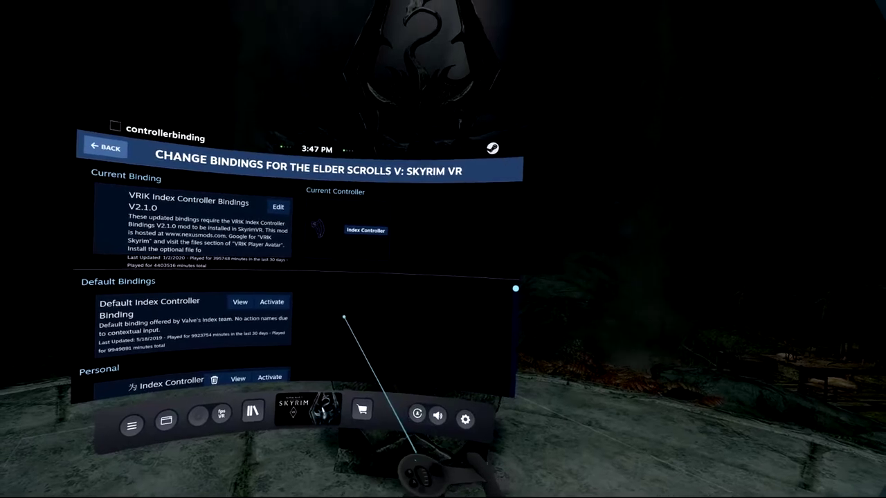
# Step: Close the bindings overlay, then choose Quit in Skyrim VR and confirm Yes to exit to desktop
pyautogui.press('Escape')
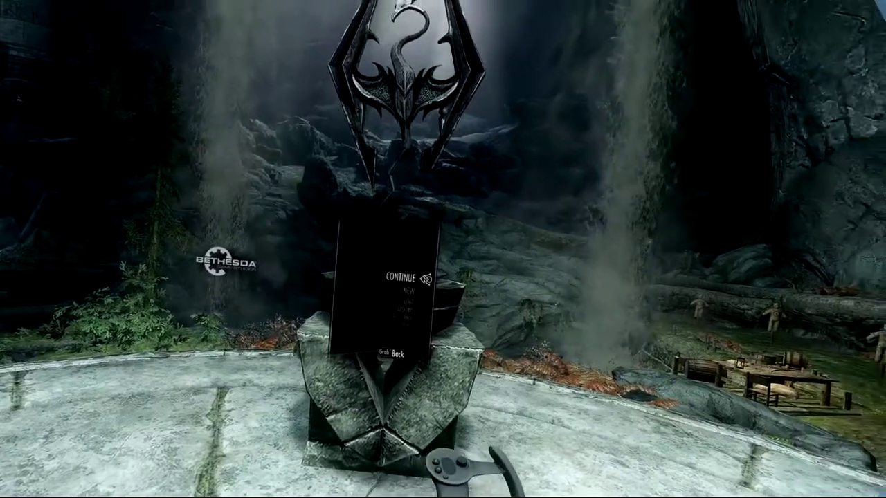
pyautogui.press('Return')
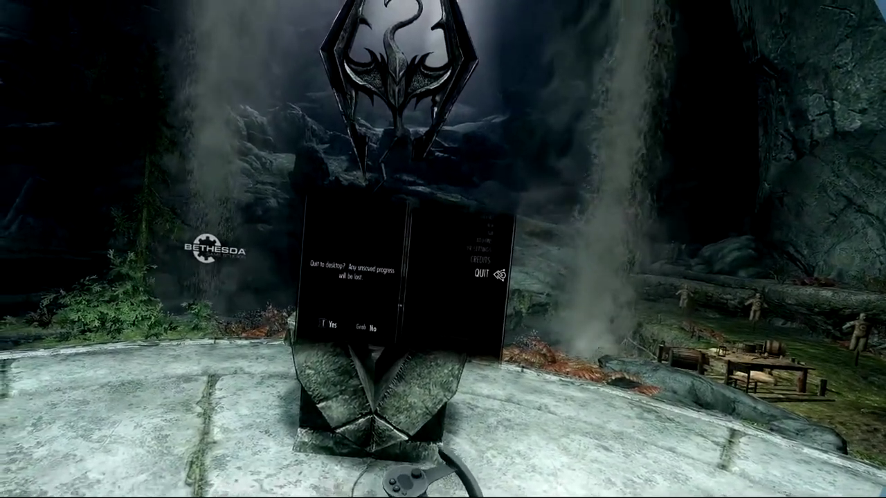
pyautogui.press('Return')
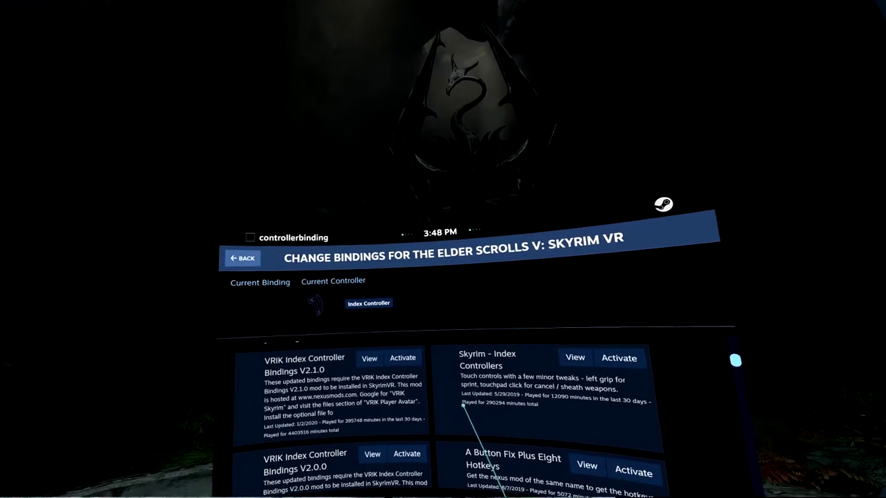
pyautogui.scroll(1, 423, 367)
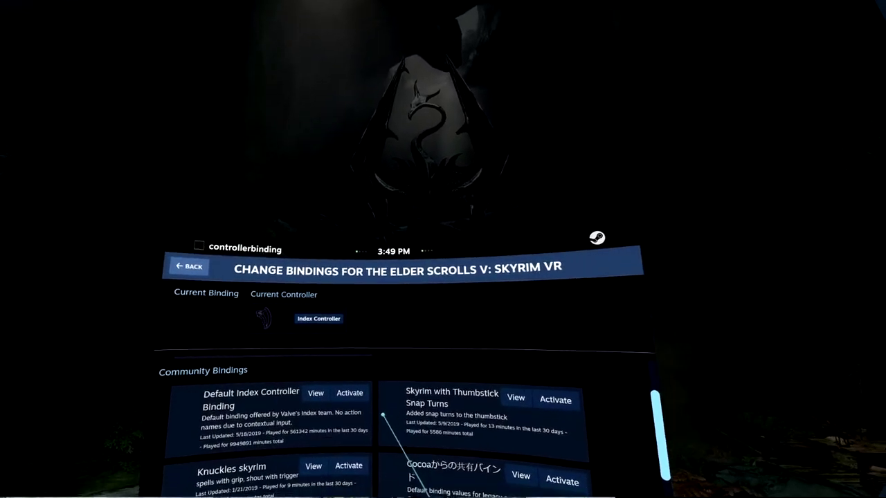
pyautogui.scroll(-2, 318, 395)
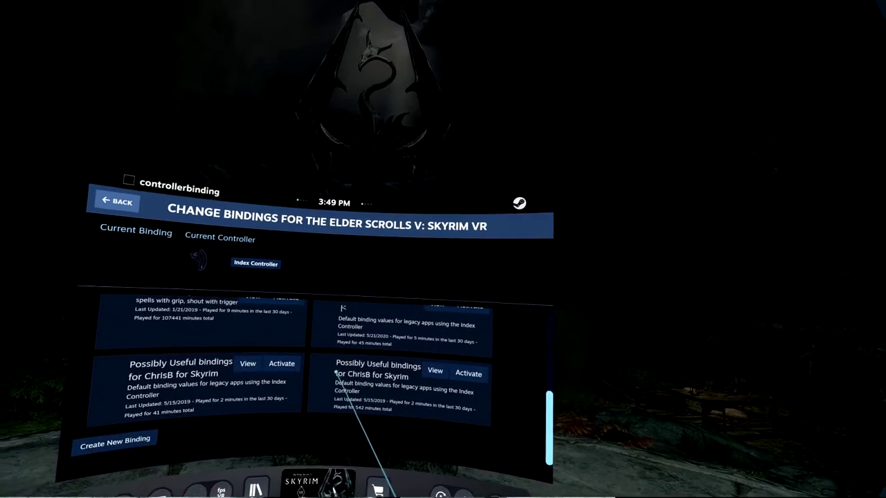
pyautogui.scroll(3, 402, 388)
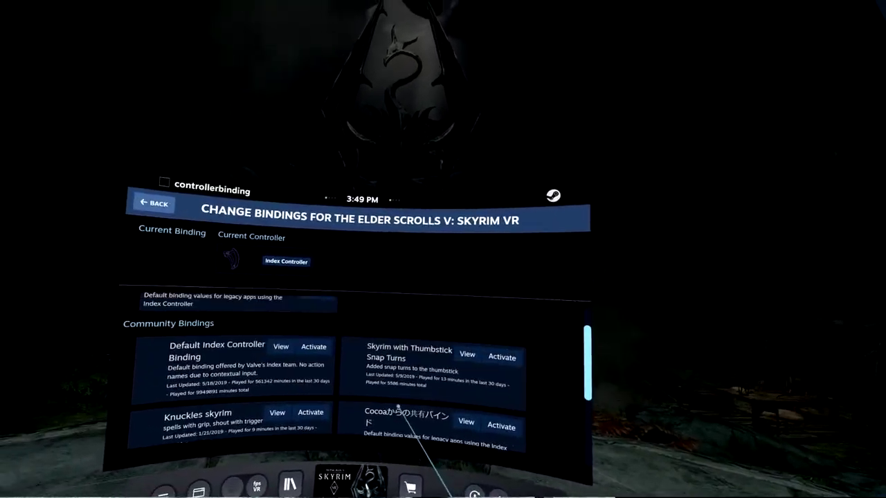
pyautogui.scroll(1, 398, 408)
pyautogui.scroll(-2, 398, 408)
pyautogui.scroll(3, 388, 402)
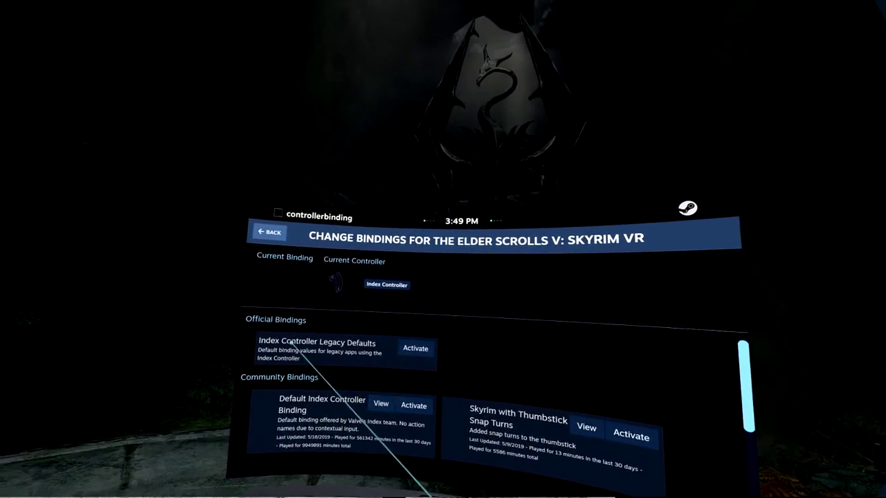
pyautogui.scroll(4, 463, 380)
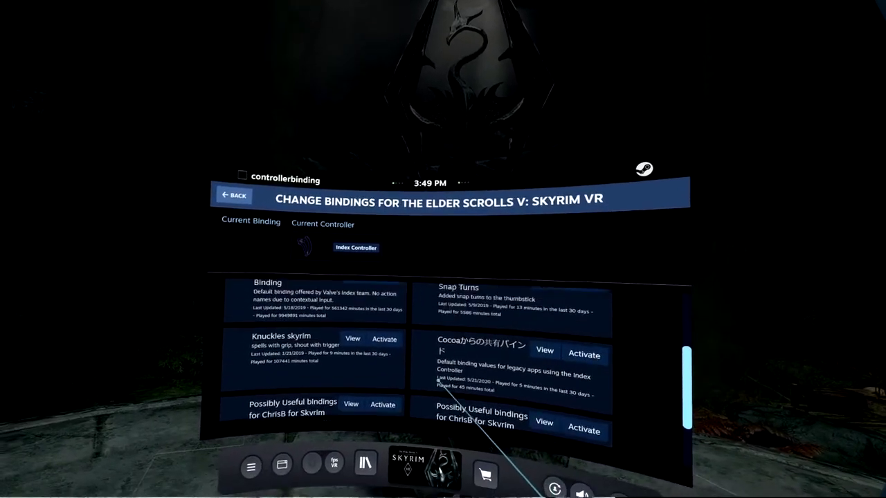
pyautogui.scroll(-3, 451, 339)
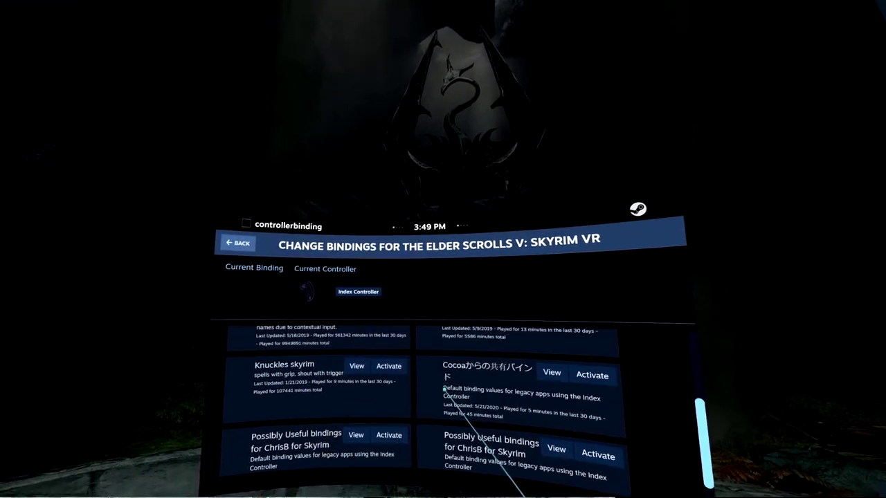